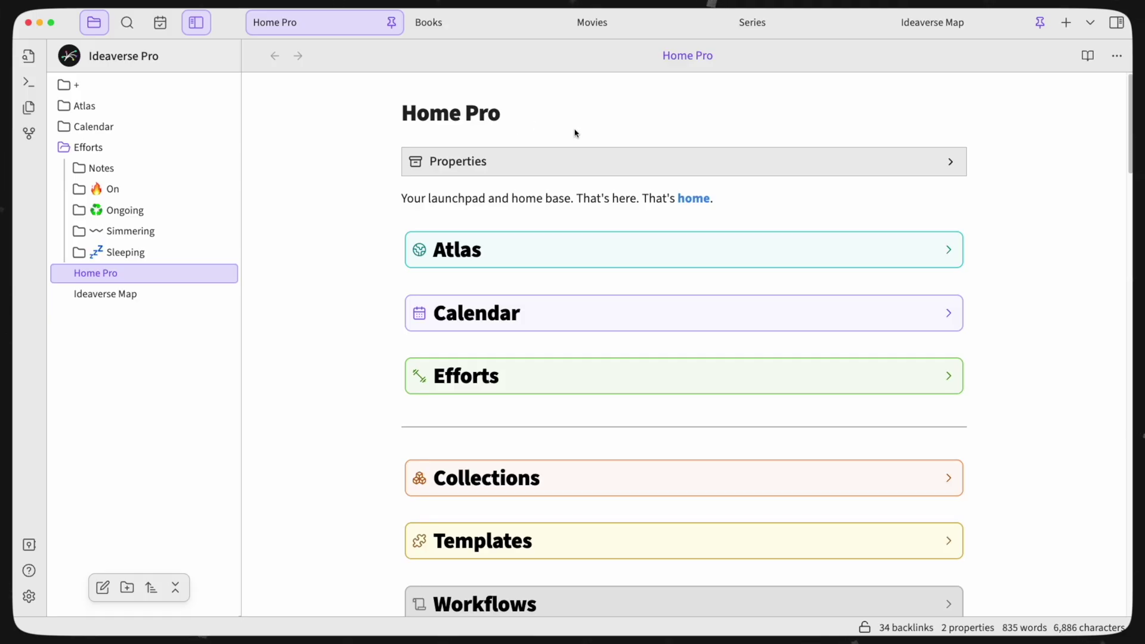
# - Expand and collapse the Atlas, Calendar and Efforts sections of the Home Pro note in turn
pyautogui.click(516, 251)
pyautogui.scroll(-1, 600, 255)
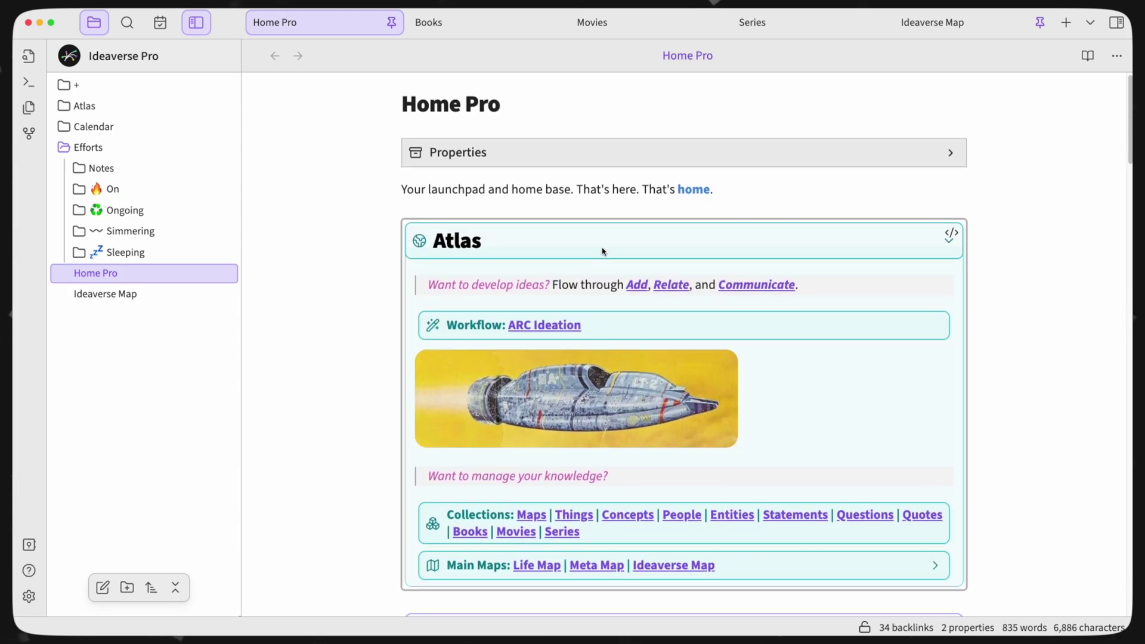
pyautogui.scroll(-3, 582, 322)
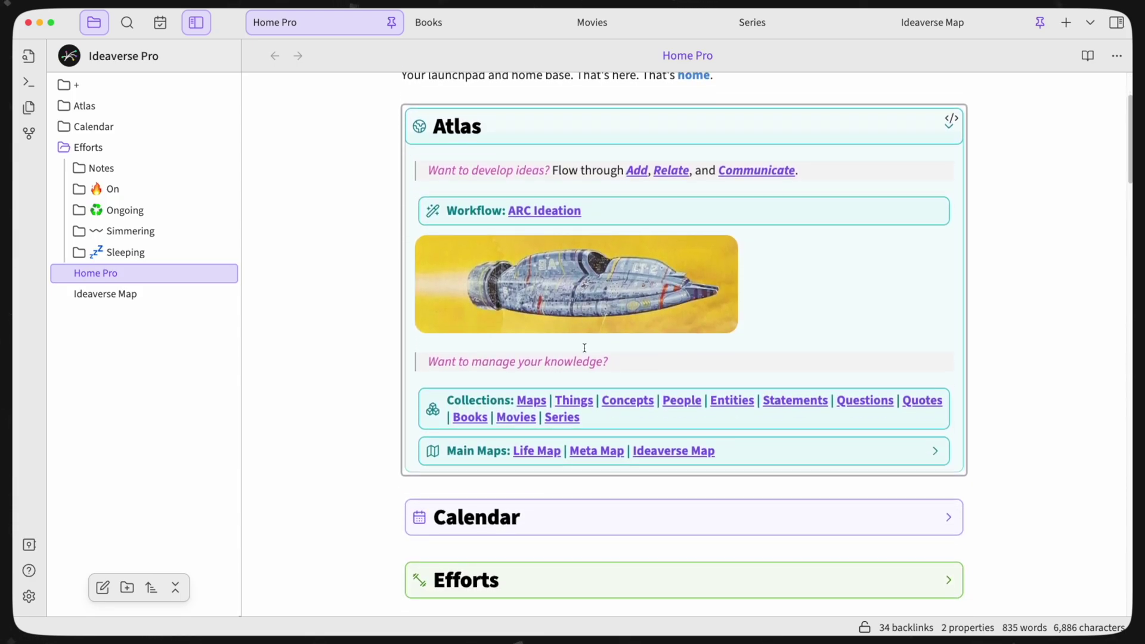
pyautogui.scroll(-1, 572, 428)
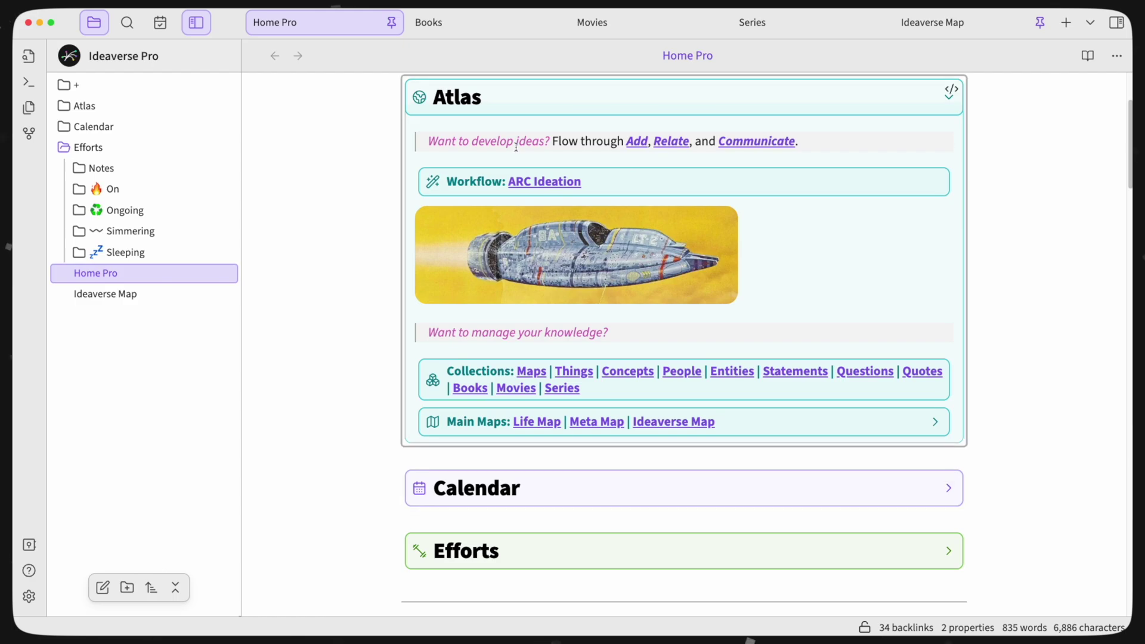
pyautogui.click(521, 102)
pyautogui.click(537, 199)
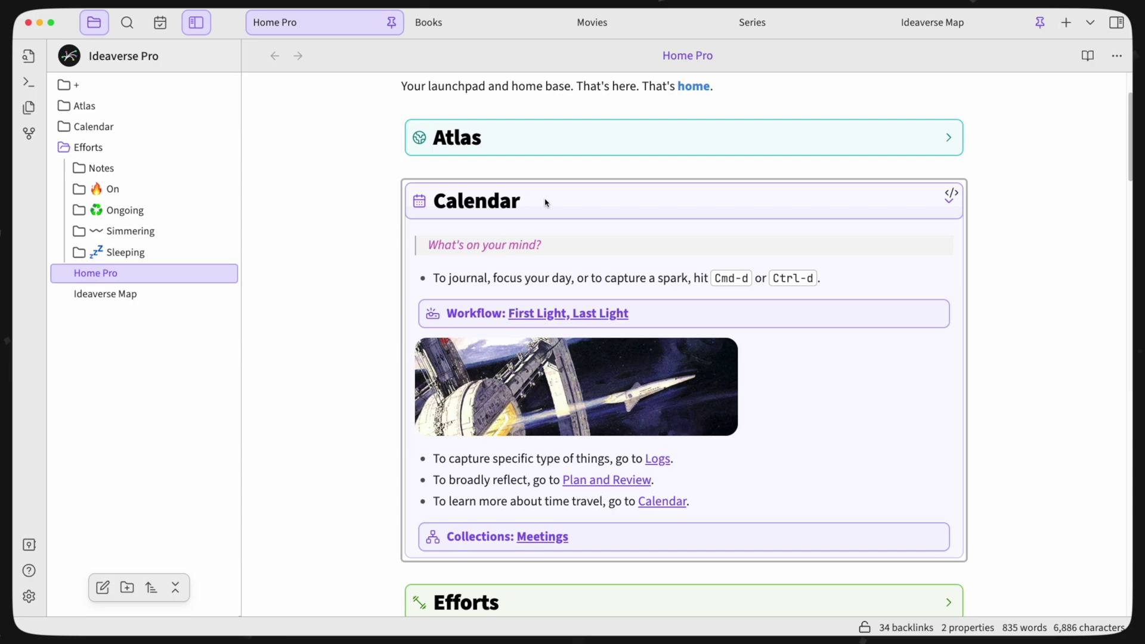
pyautogui.click(578, 204)
pyautogui.click(571, 265)
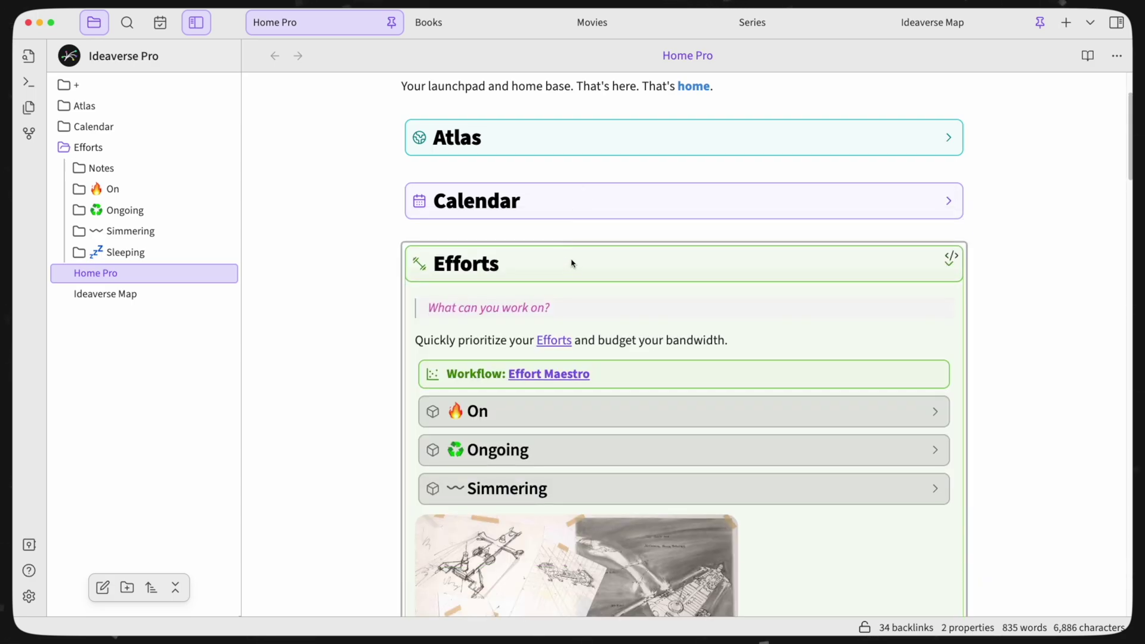
pyautogui.scroll(-1, 572, 260)
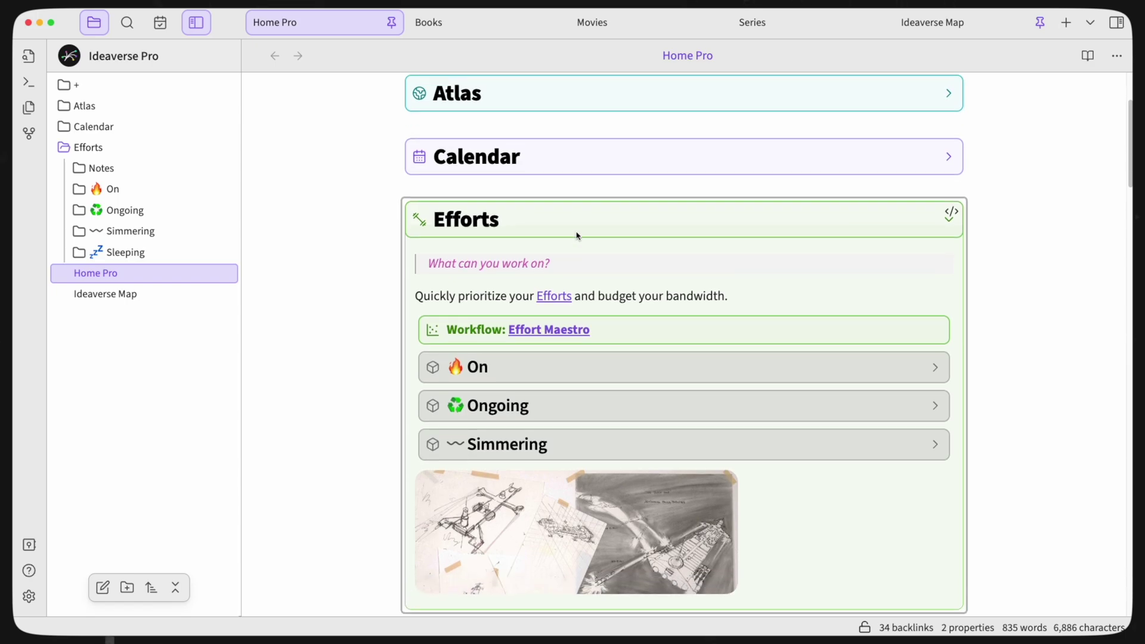
pyautogui.click(570, 214)
pyautogui.scroll(3, 532, 373)
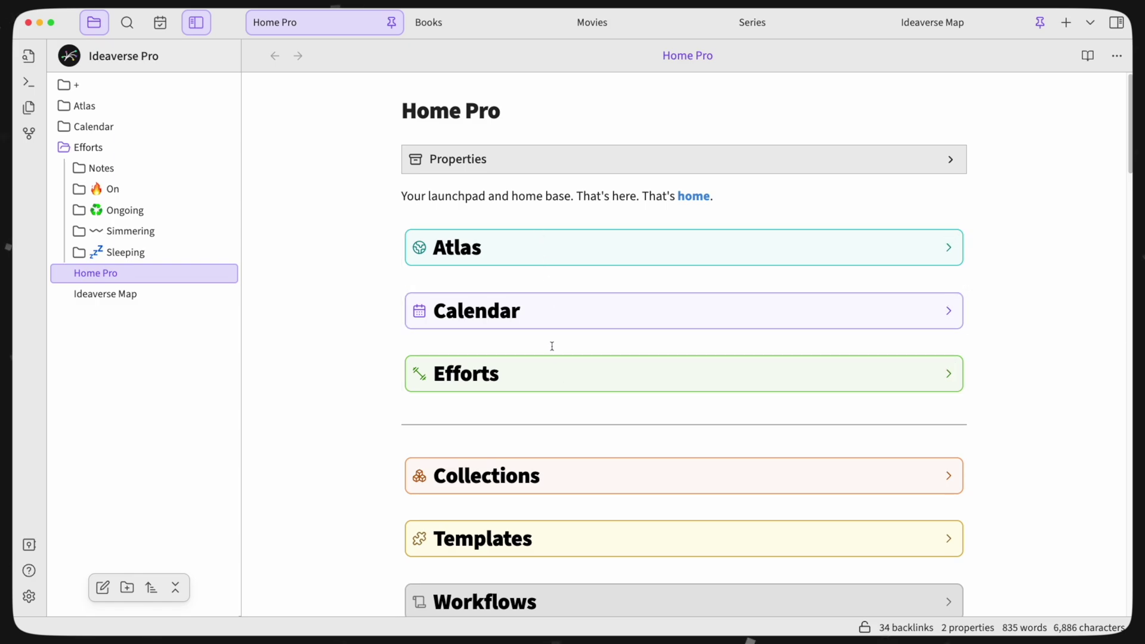
pyautogui.moveTo(683, 373)
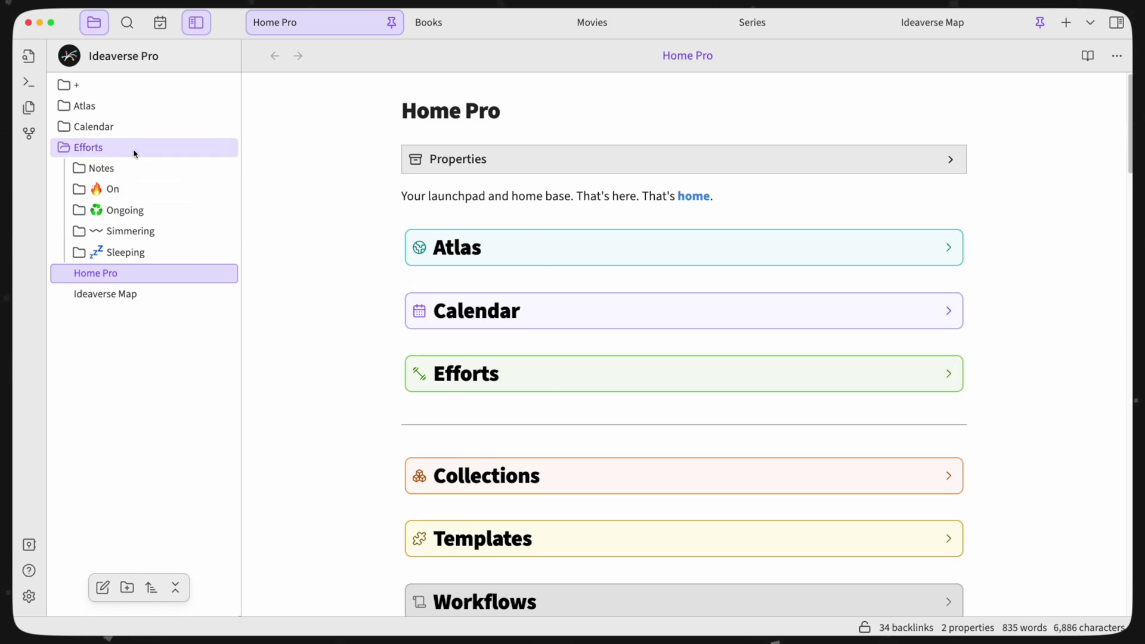
# - Collapse the Efforts folder in the file explorer and view the ACE flexible-folders and Headspace notes
pyautogui.click(134, 149)
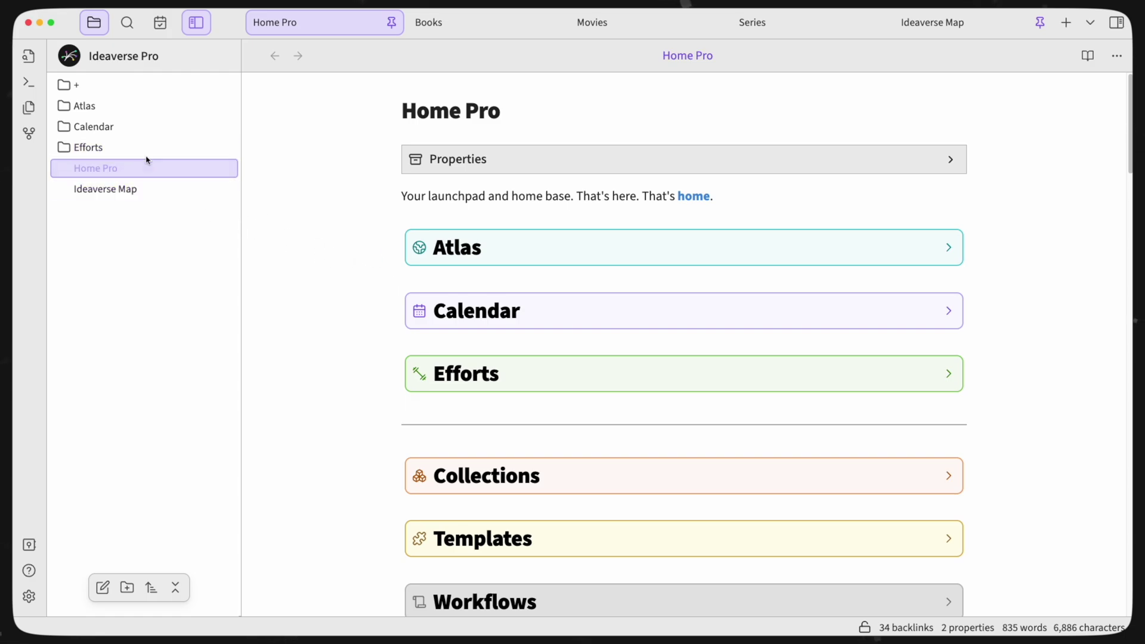
pyautogui.click(399, 25)
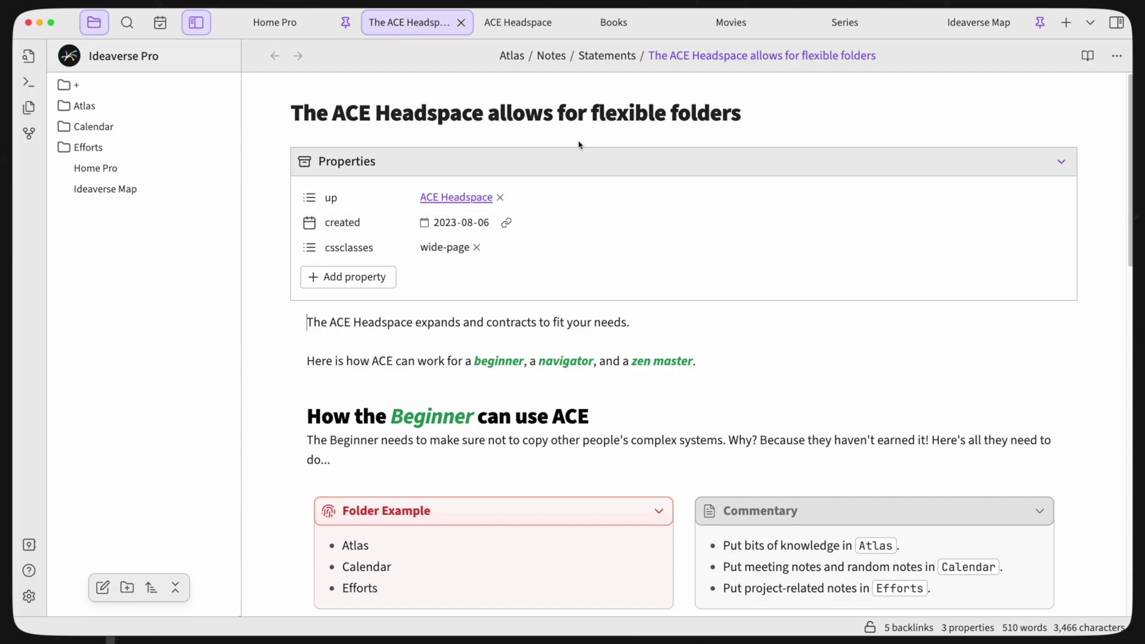
pyautogui.click(523, 27)
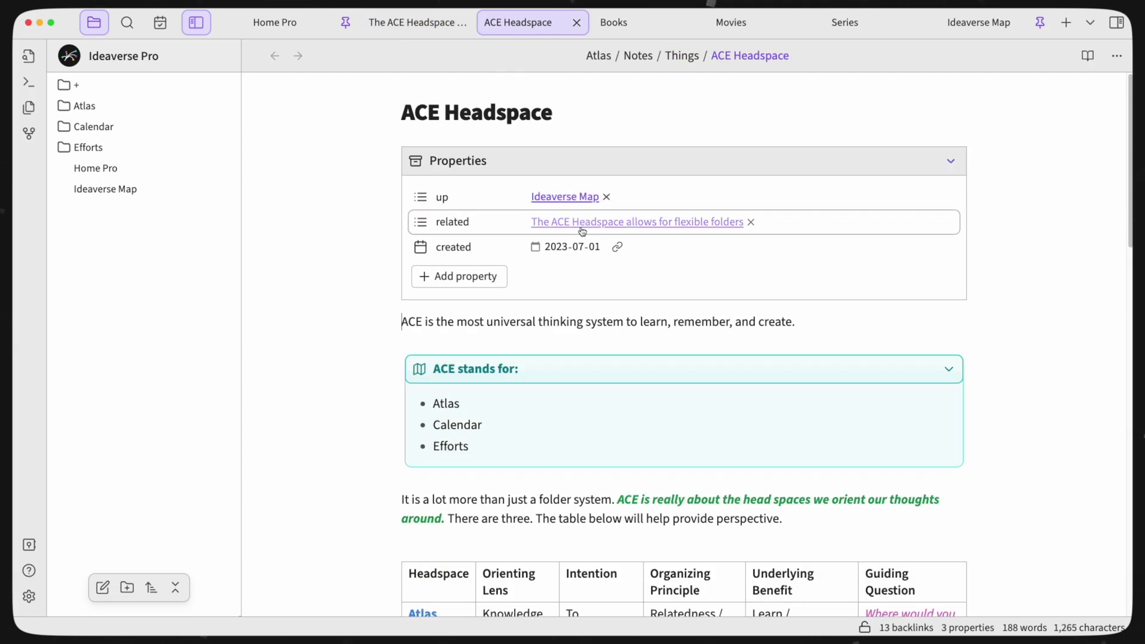
pyautogui.scroll(-1, 603, 233)
# - Close the ACE Headspace tabs and expand Collections with its Calendar and Efforts subsections
pyautogui.click(463, 22)
pyautogui.click(504, 26)
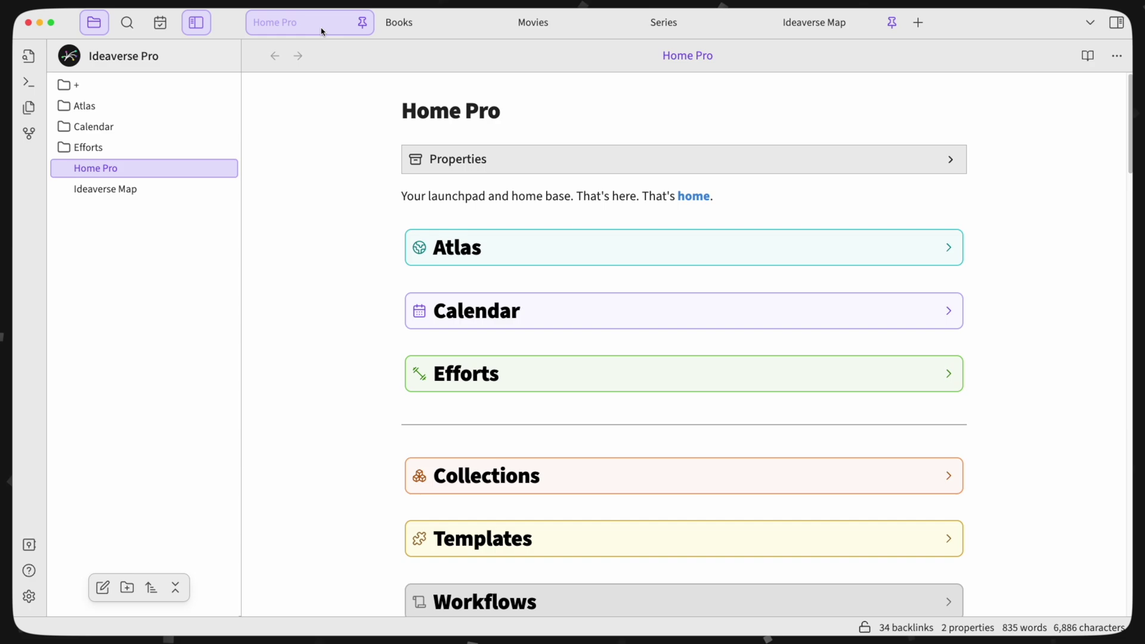
pyautogui.scroll(-4, 550, 301)
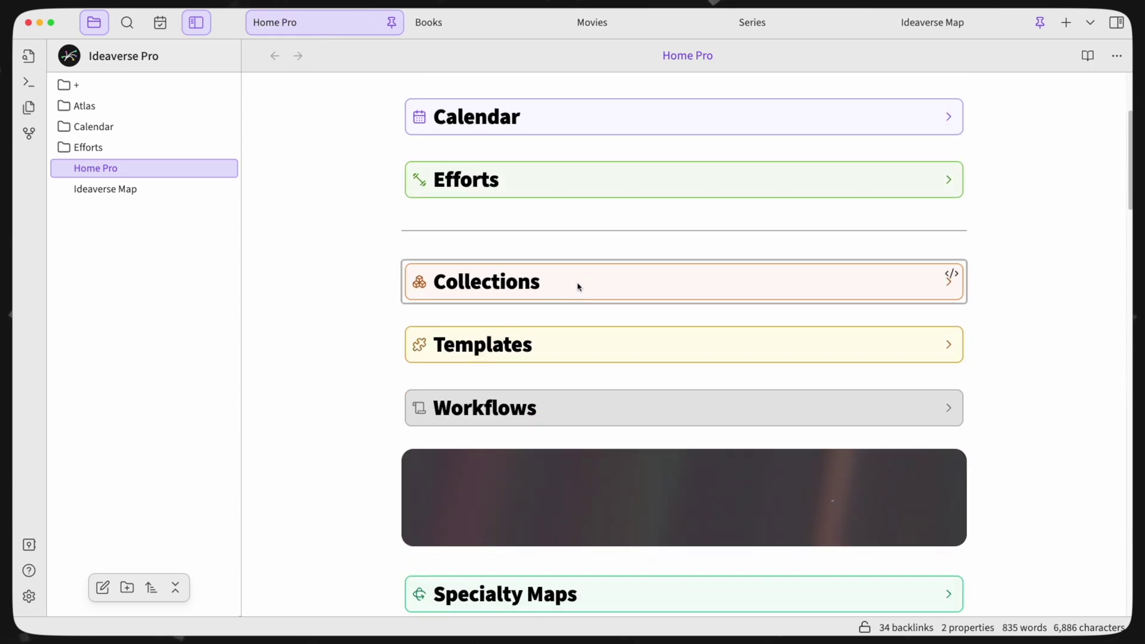
pyautogui.click(578, 286)
pyautogui.scroll(-1, 565, 302)
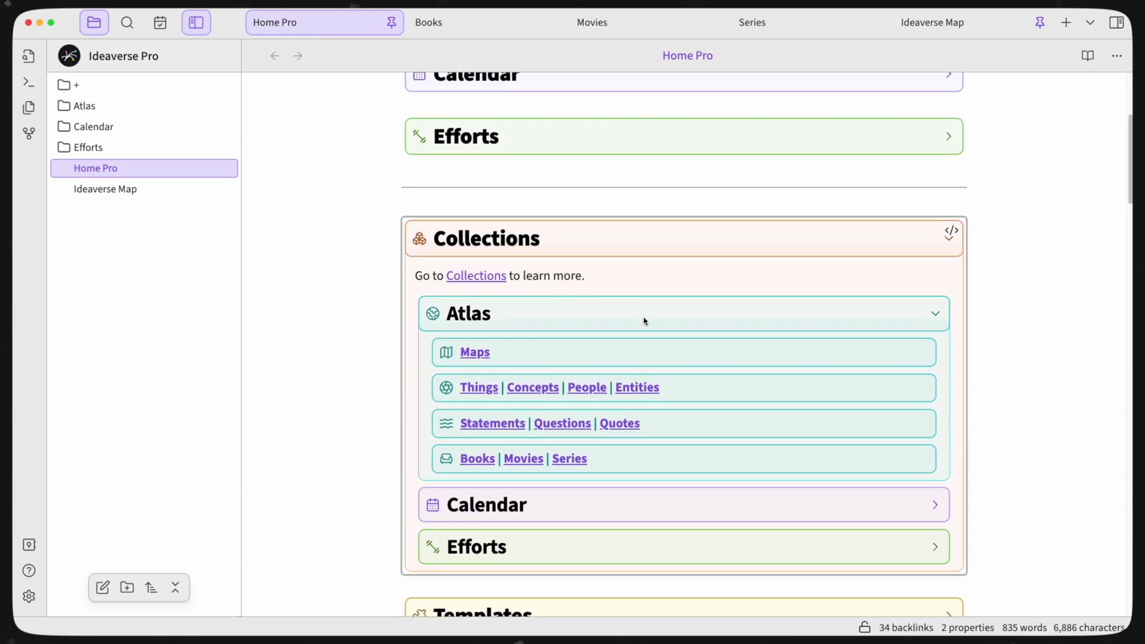
pyautogui.scroll(-1, 654, 325)
pyautogui.click(522, 492)
pyautogui.scroll(-1, 552, 528)
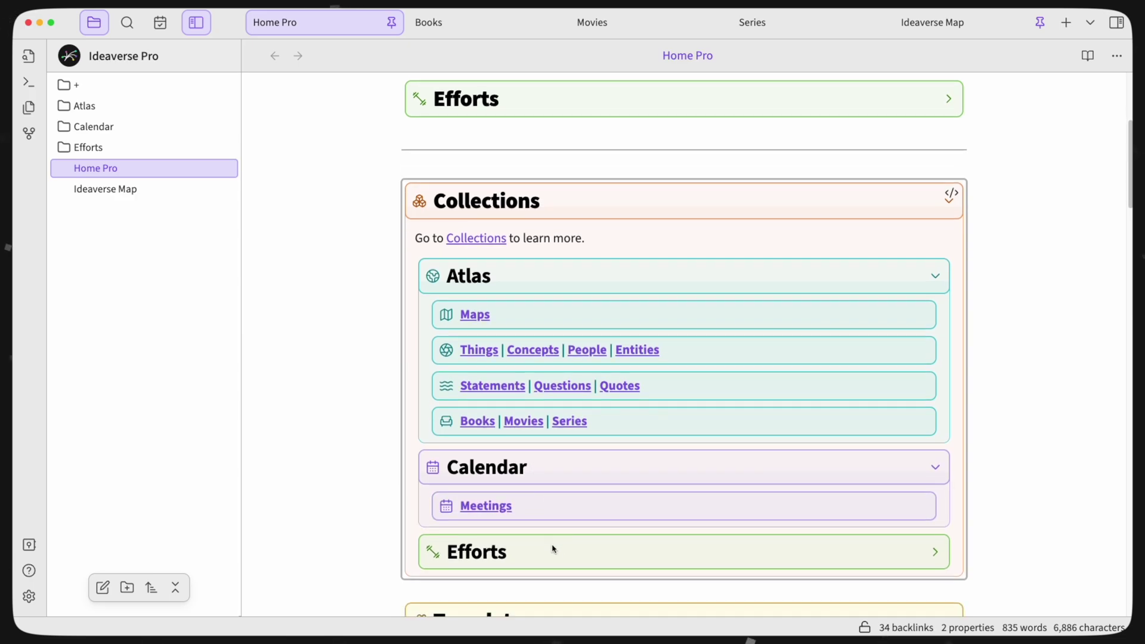
pyautogui.click(552, 545)
pyautogui.scroll(-1, 581, 506)
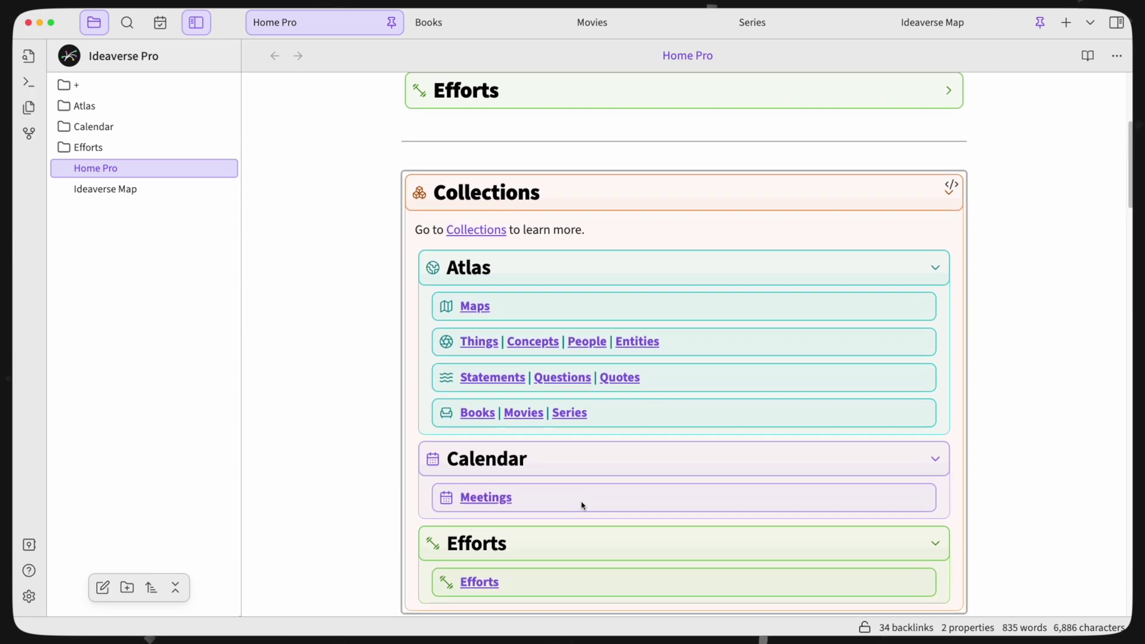
# - Browse the Books, Movies and Series notes, then view the Meetings note and return to Home Pro
pyautogui.click(483, 30)
pyautogui.click(646, 30)
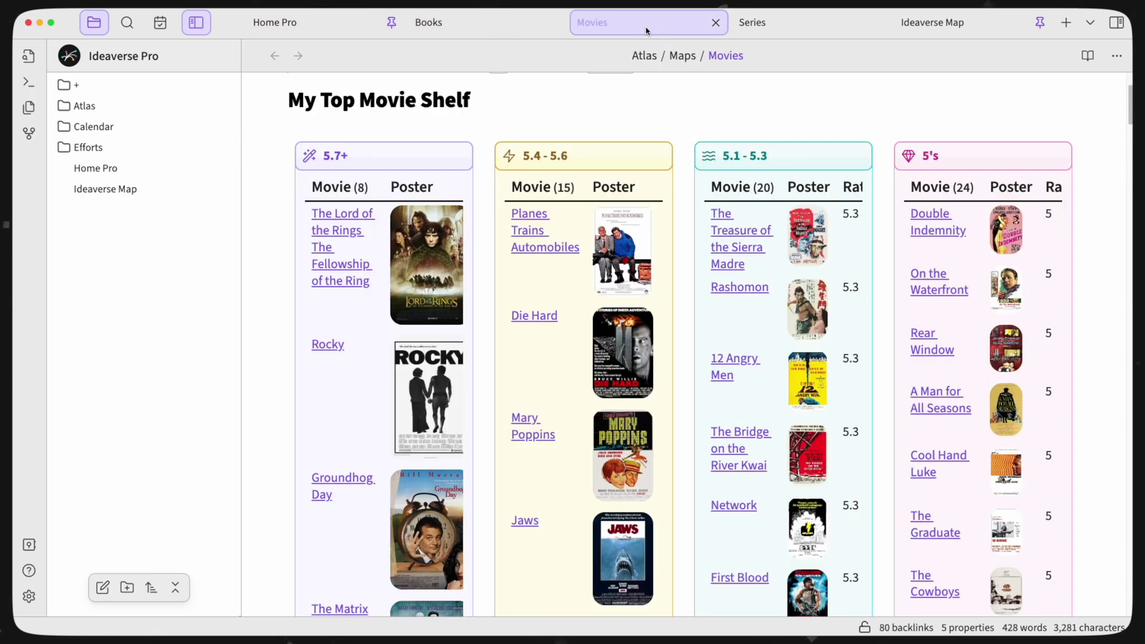
pyautogui.click(787, 26)
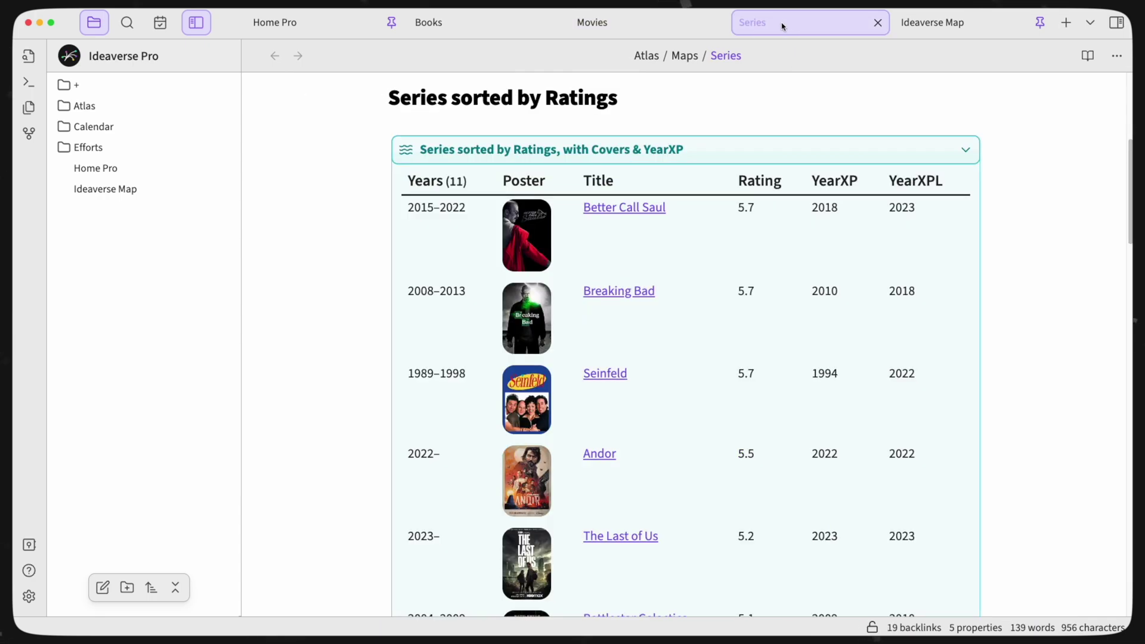
pyautogui.click(639, 24)
pyautogui.click(507, 26)
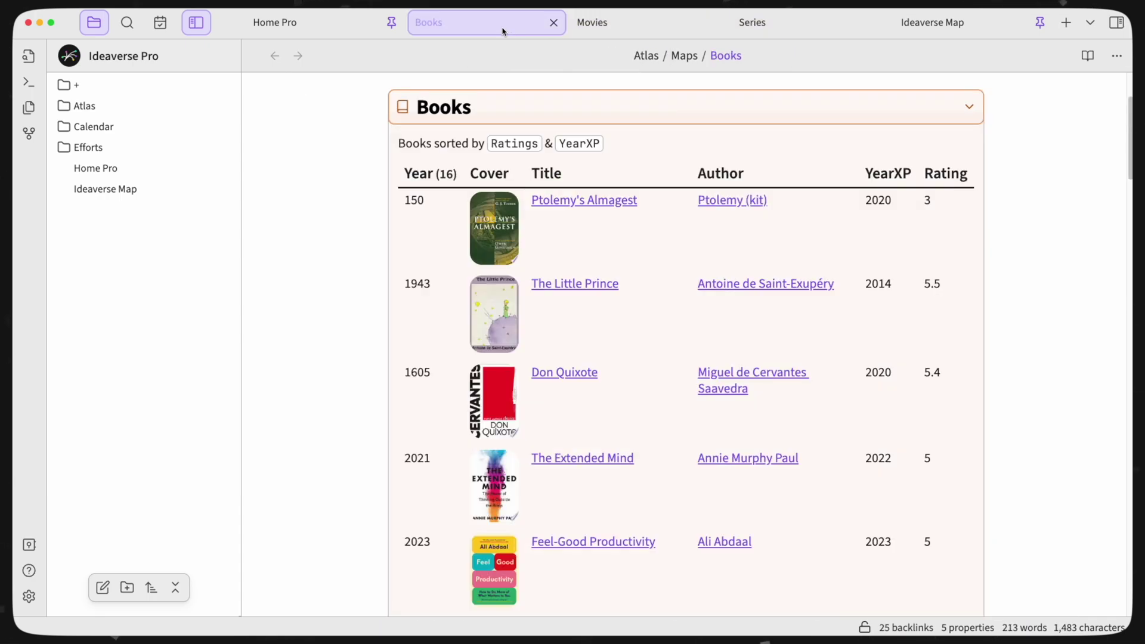
pyautogui.click(353, 23)
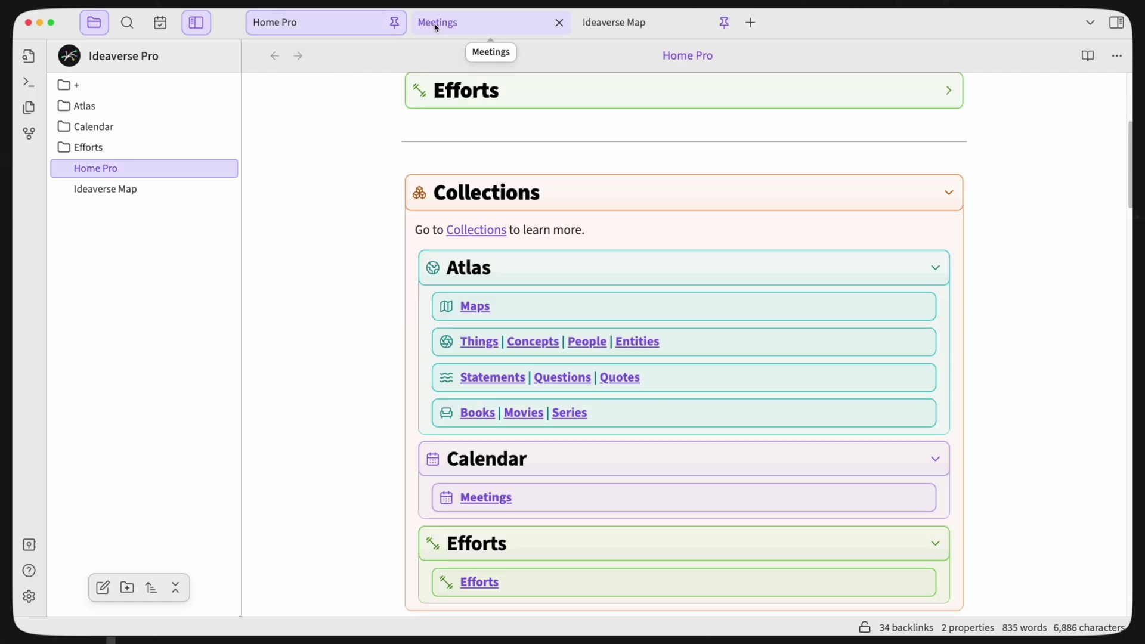
pyautogui.click(435, 23)
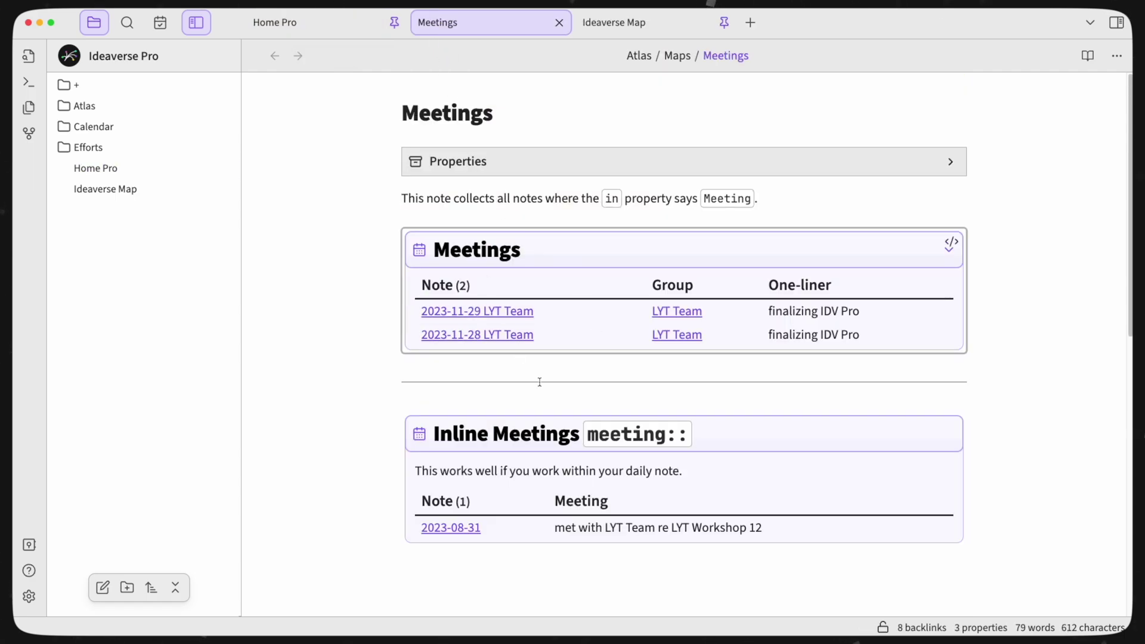
pyautogui.click(291, 31)
pyautogui.scroll(-5, 519, 412)
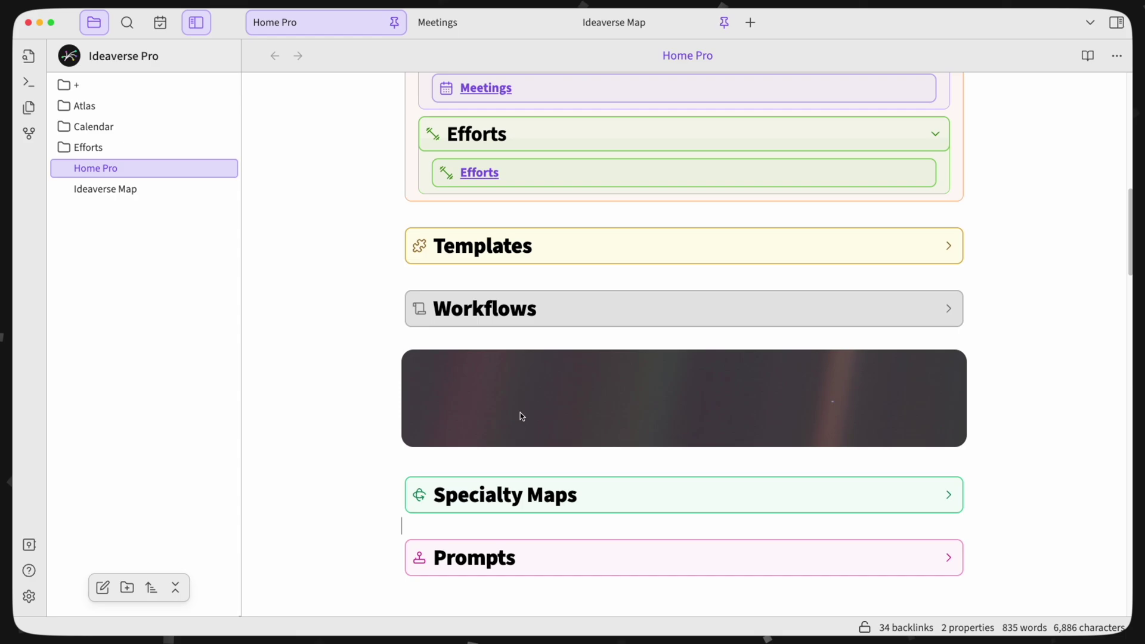
# - Expand Templates, peek at Calendar Templates & Collections, and preview the Efforts map in a new tab
pyautogui.click(550, 248)
pyautogui.click(537, 390)
pyautogui.click(475, 406)
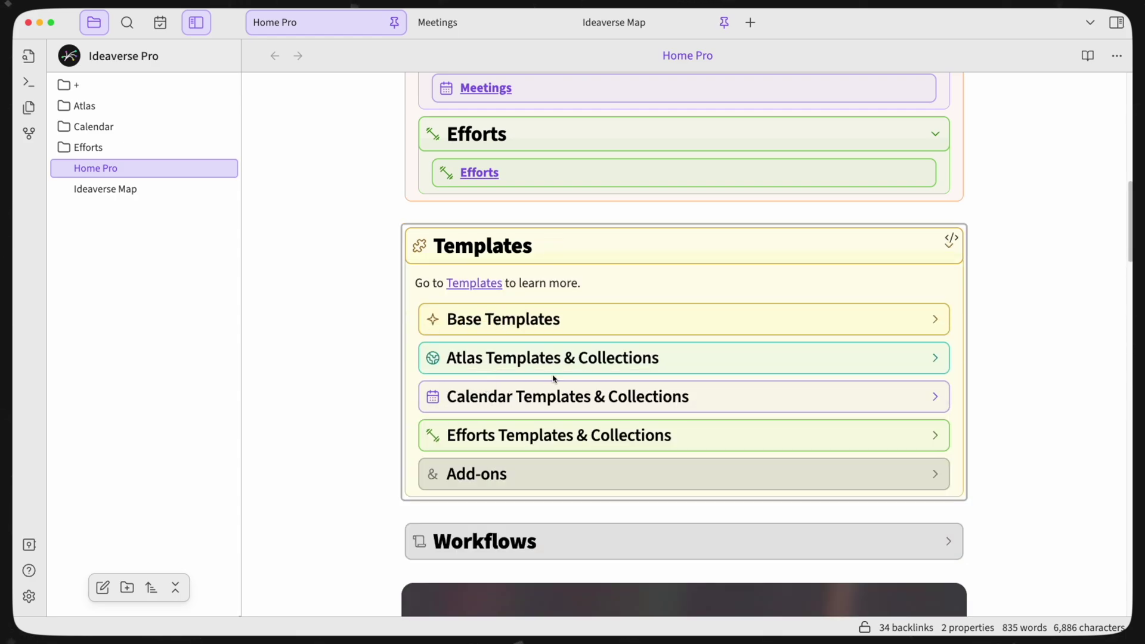
pyautogui.press('super')
pyautogui.keyDown('super'); pyautogui.click(477, 176); pyautogui.keyUp('super')
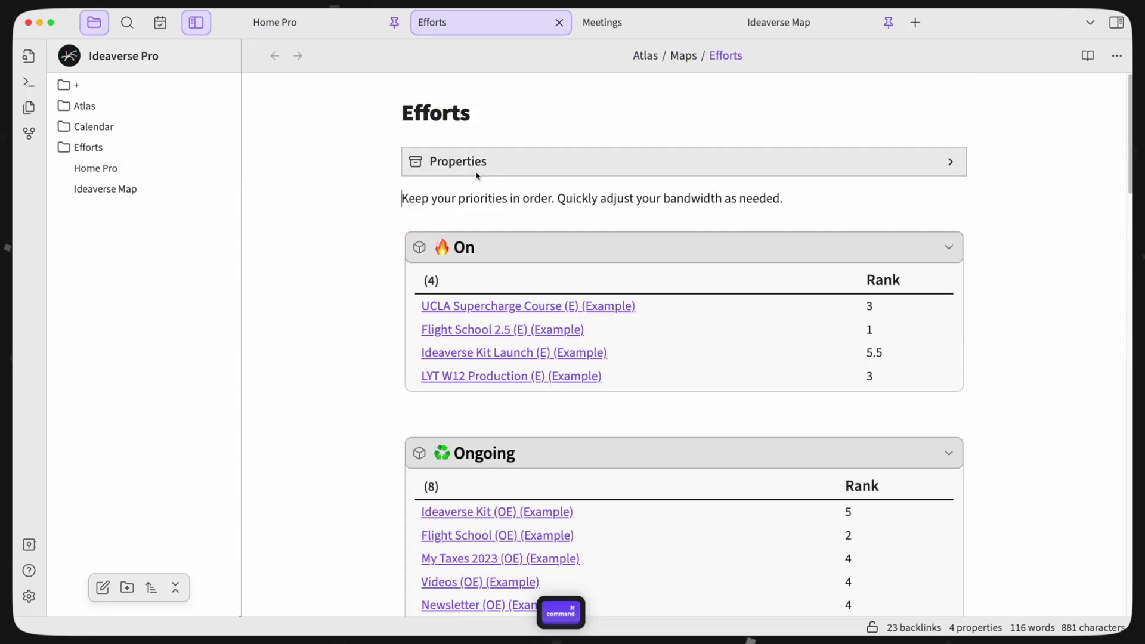
pyautogui.moveTo(753, 364)
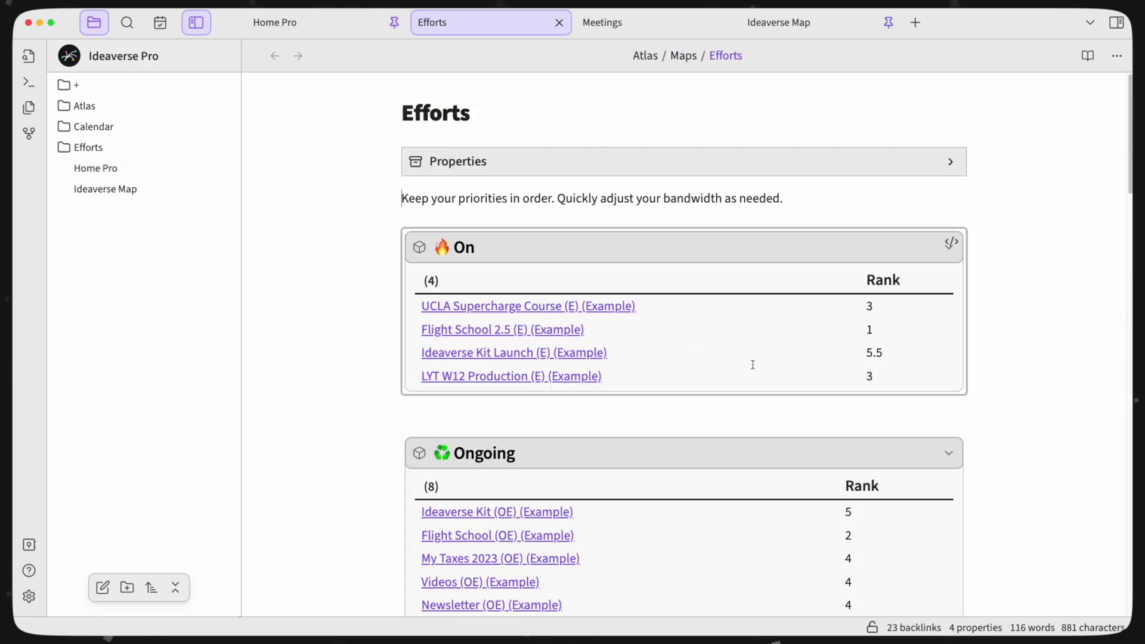
pyautogui.press('super+w')
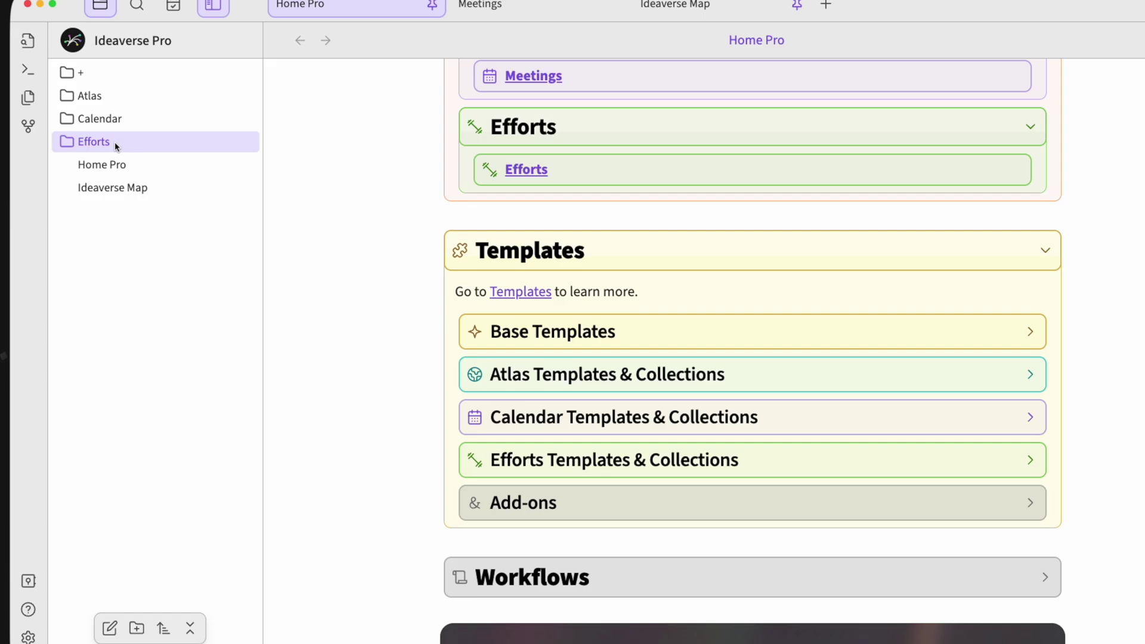
# - Drag LYT Podcast into the On folder, then collapse the Efforts folder and Templates section
pyautogui.click(116, 145)
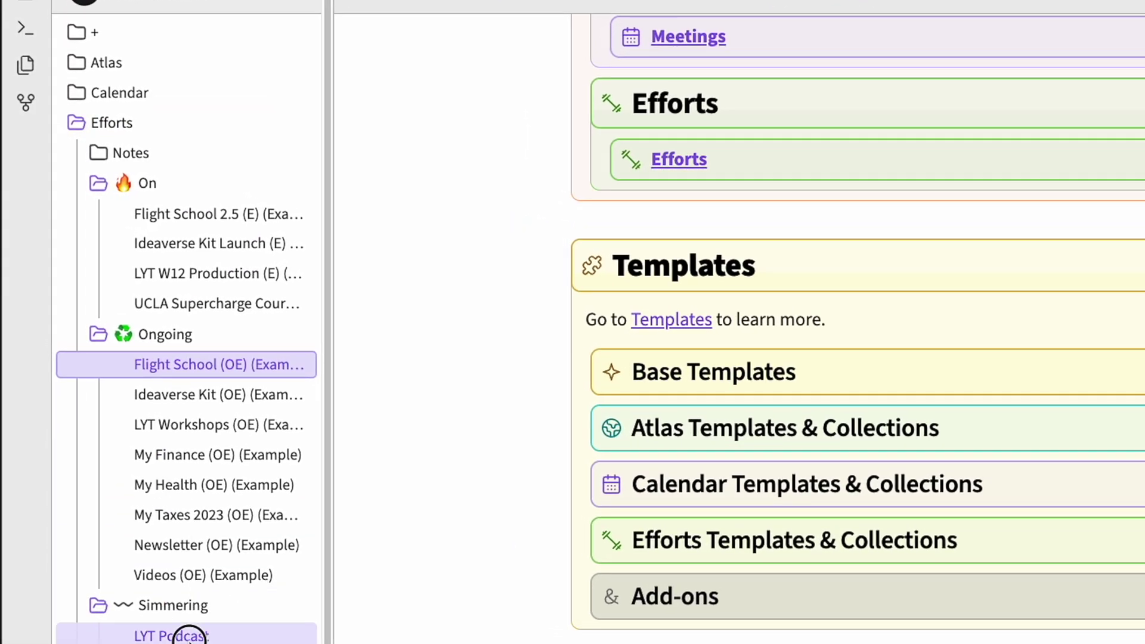
pyautogui.moveTo(152, 569)
pyautogui.mouseDown()
pyautogui.moveTo(148, 246)
pyautogui.moveTo(162, 183)
pyautogui.mouseUp()
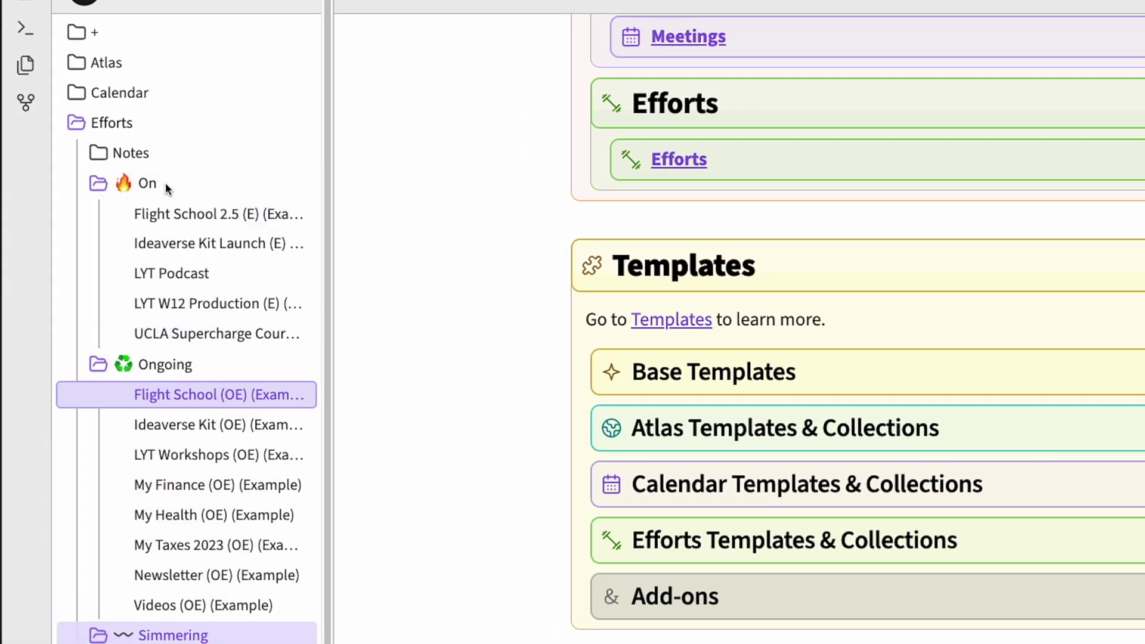
pyautogui.click(131, 132)
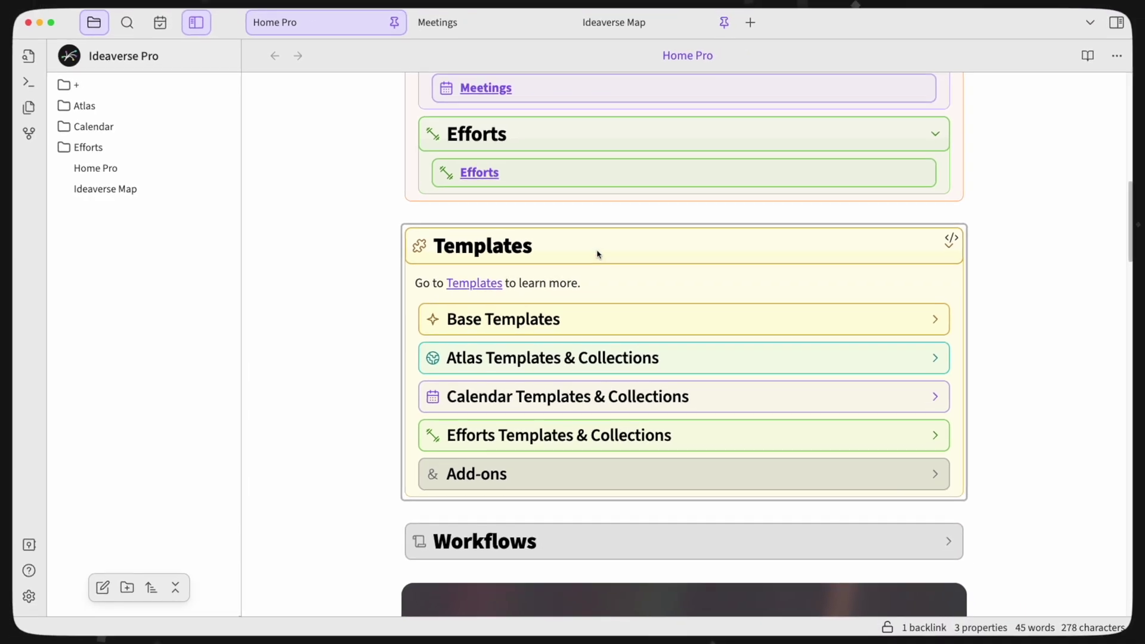
pyautogui.click(599, 249)
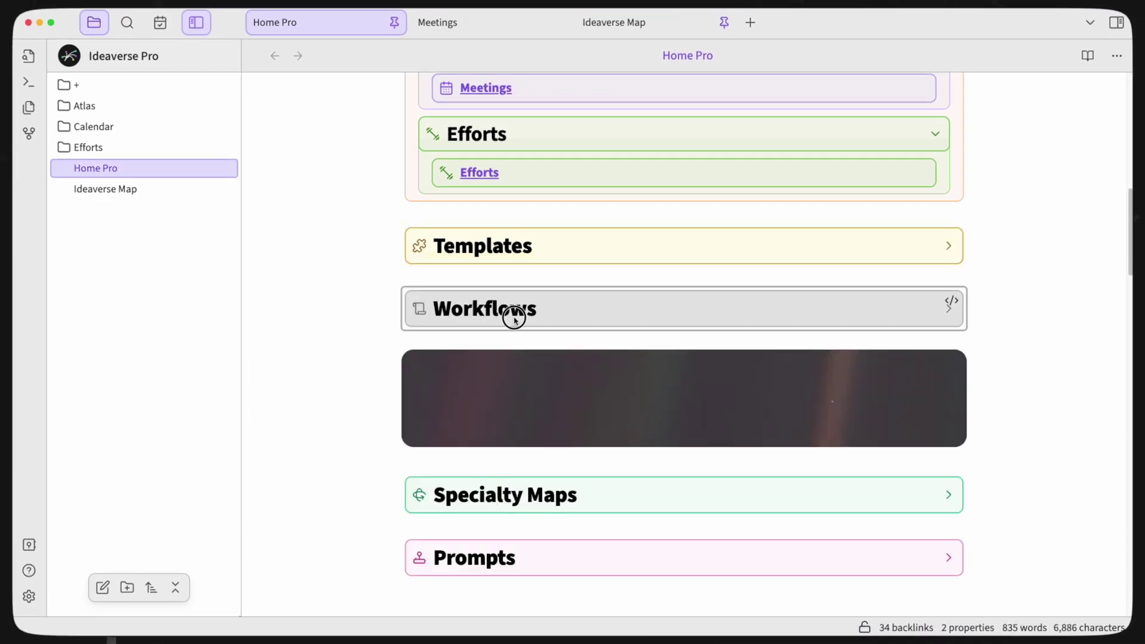
# - Open and close Workflows, then expand the Specialty Maps and Prompts sections of Home Pro
pyautogui.click(513, 313)
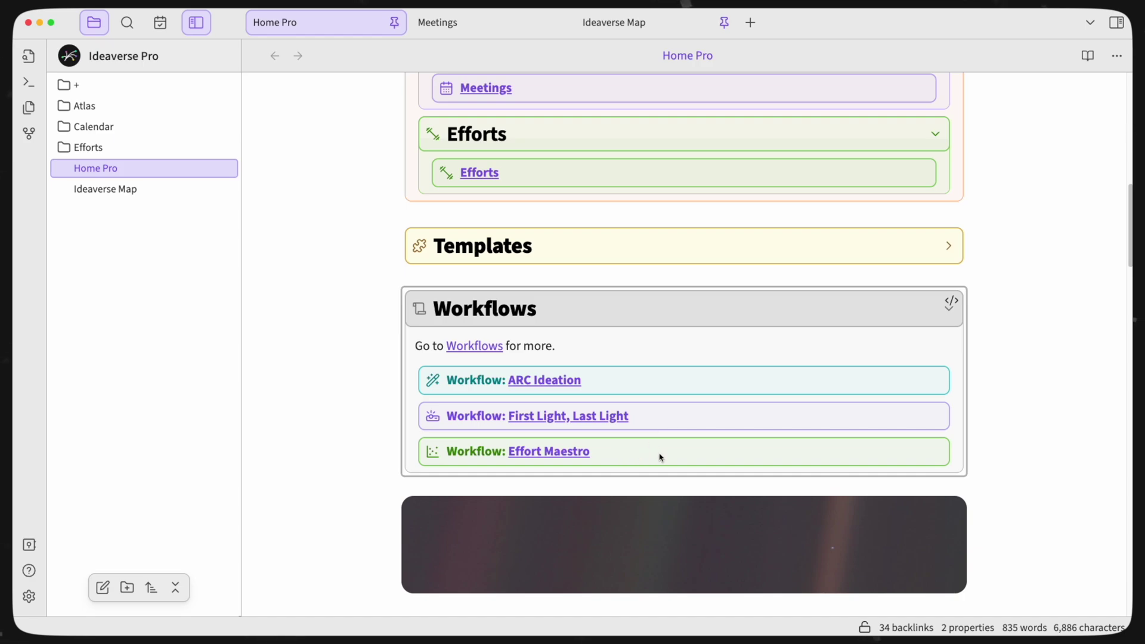
pyautogui.click(640, 318)
pyautogui.scroll(-1, 630, 473)
pyautogui.click(630, 437)
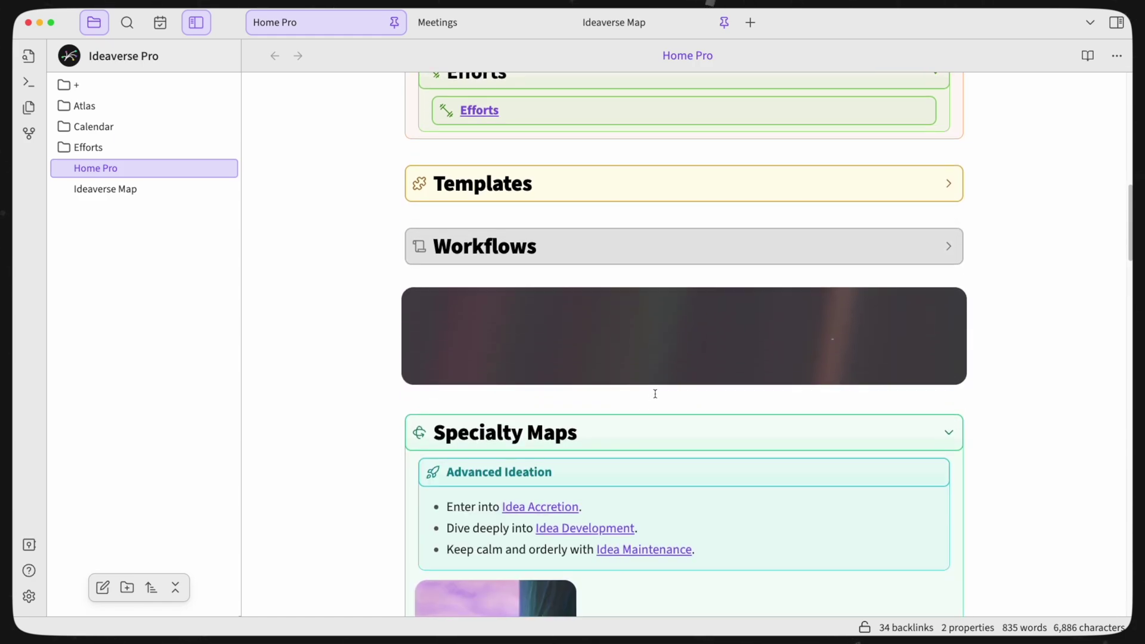
pyautogui.scroll(-1, 657, 399)
pyautogui.scroll(-2, 627, 376)
pyautogui.scroll(-1, 699, 356)
pyautogui.scroll(-1, 751, 363)
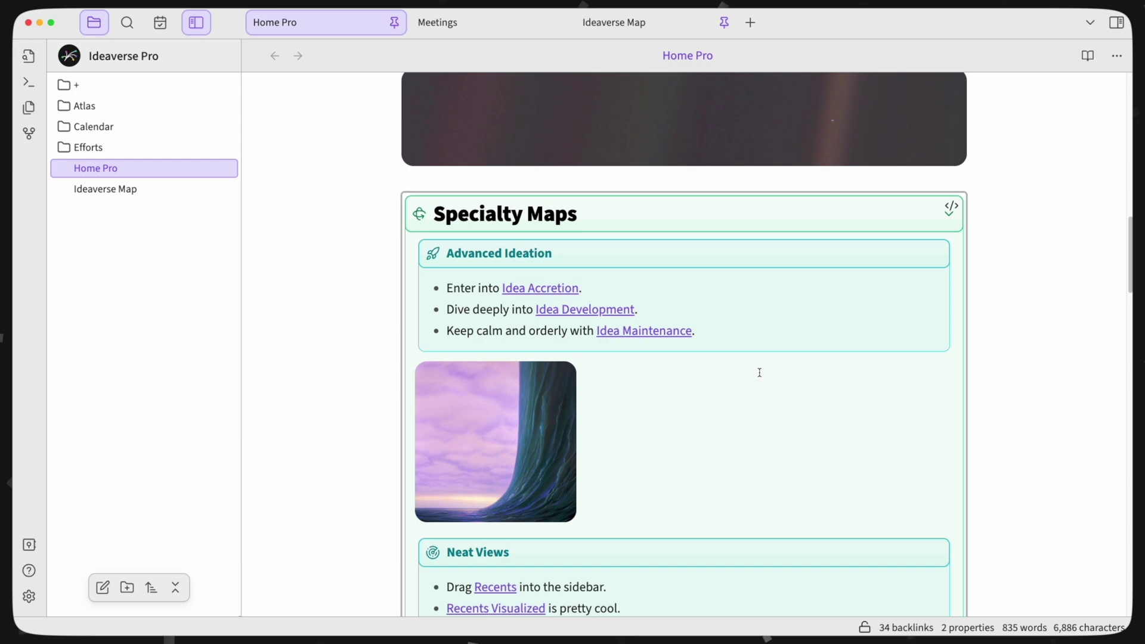
pyautogui.scroll(-2, 759, 372)
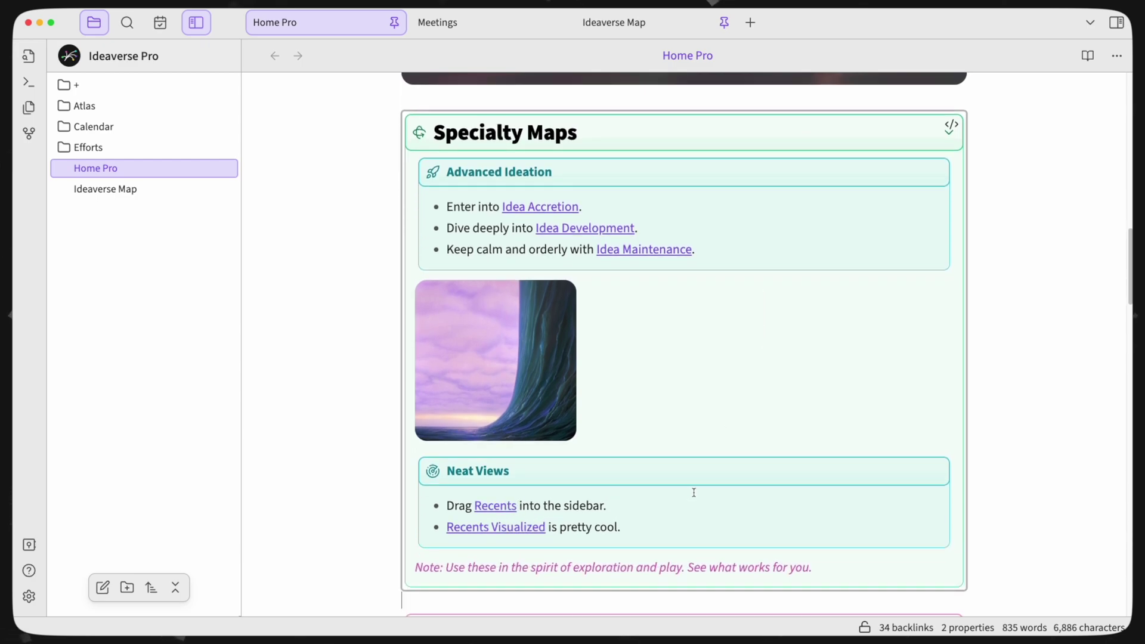
pyautogui.scroll(-2, 685, 499)
pyautogui.click(681, 507)
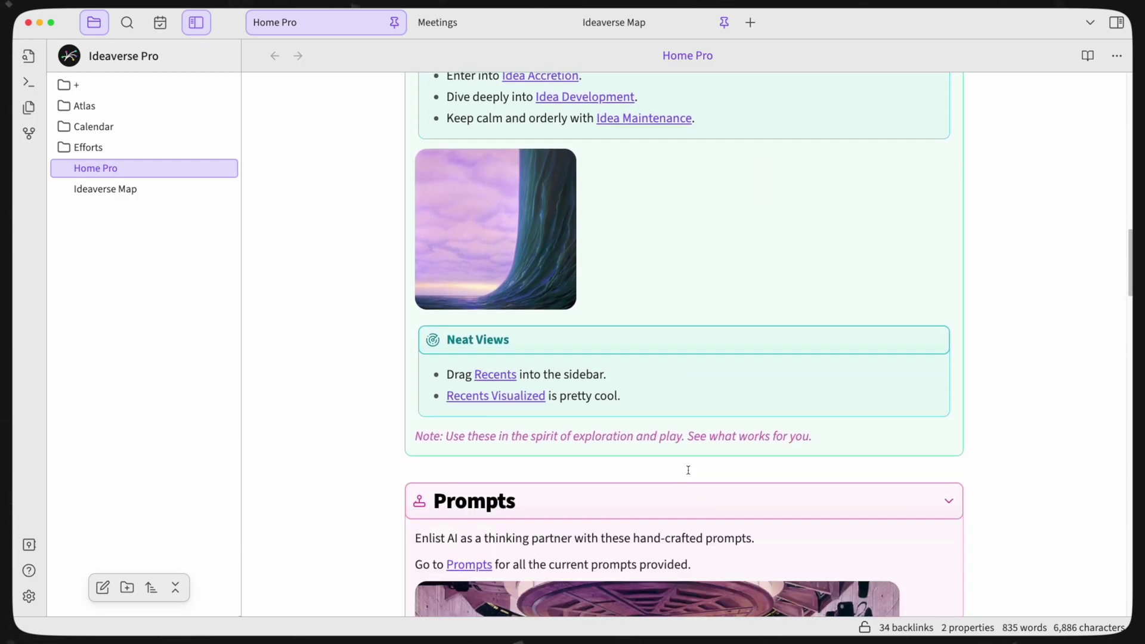
pyautogui.scroll(-1, 696, 472)
pyautogui.scroll(-1, 710, 470)
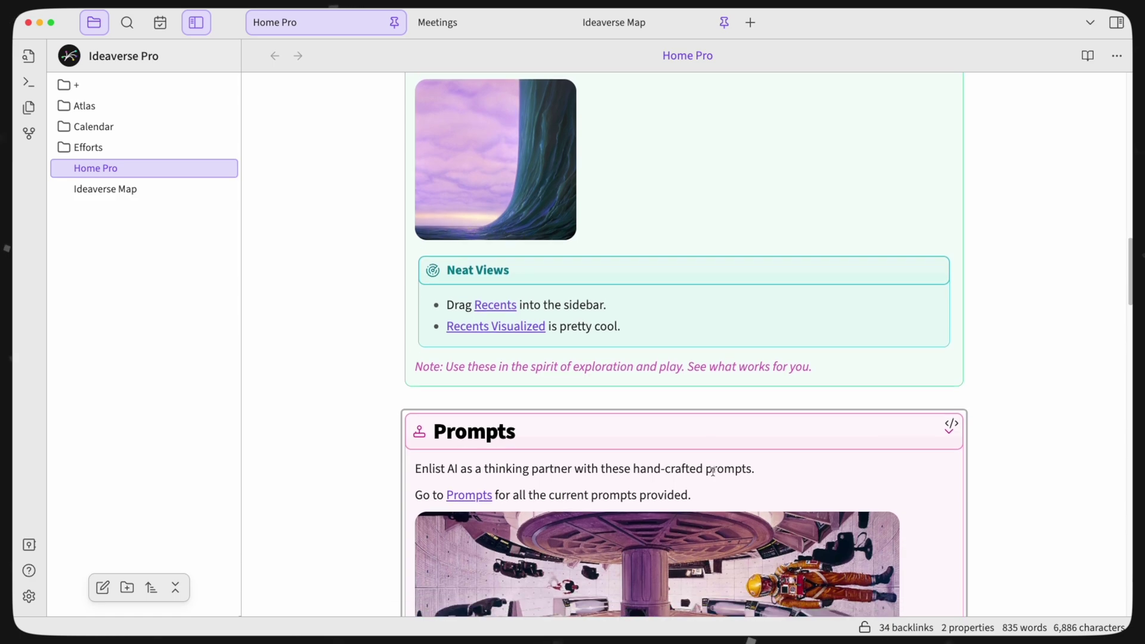
pyautogui.scroll(-2, 714, 472)
pyautogui.scroll(-1, 717, 475)
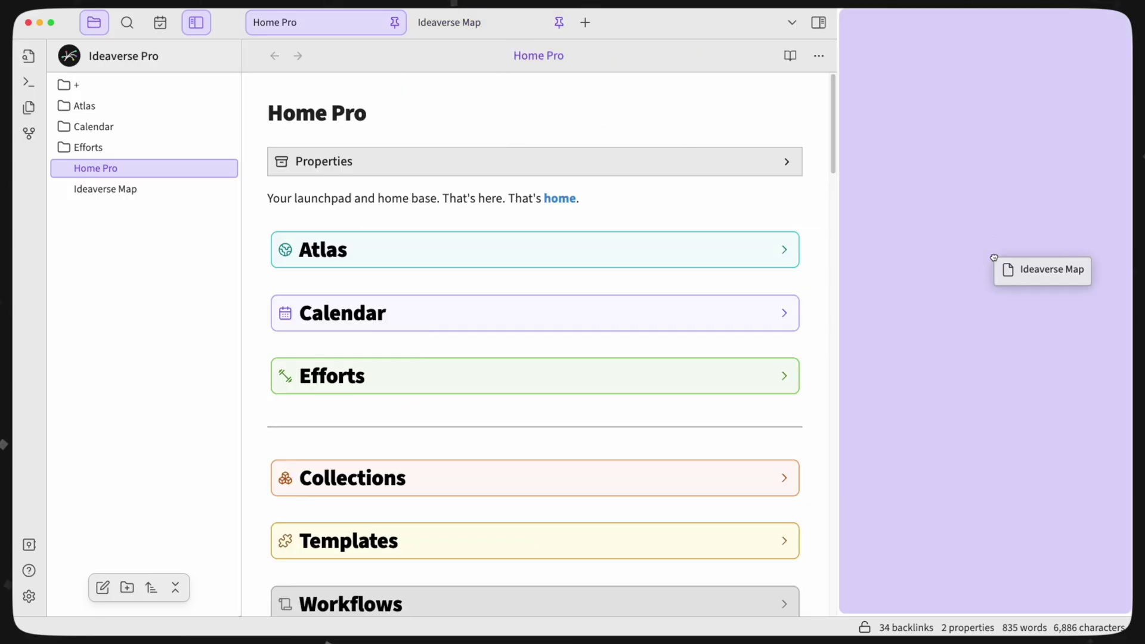
pyautogui.scroll(-2, 979, 328)
# - Expand Ideaverse Map's Maps of Content, How to make notes and Linking Your Thinking sections, then close it
pyautogui.click(935, 385)
pyautogui.scroll(-1, 923, 413)
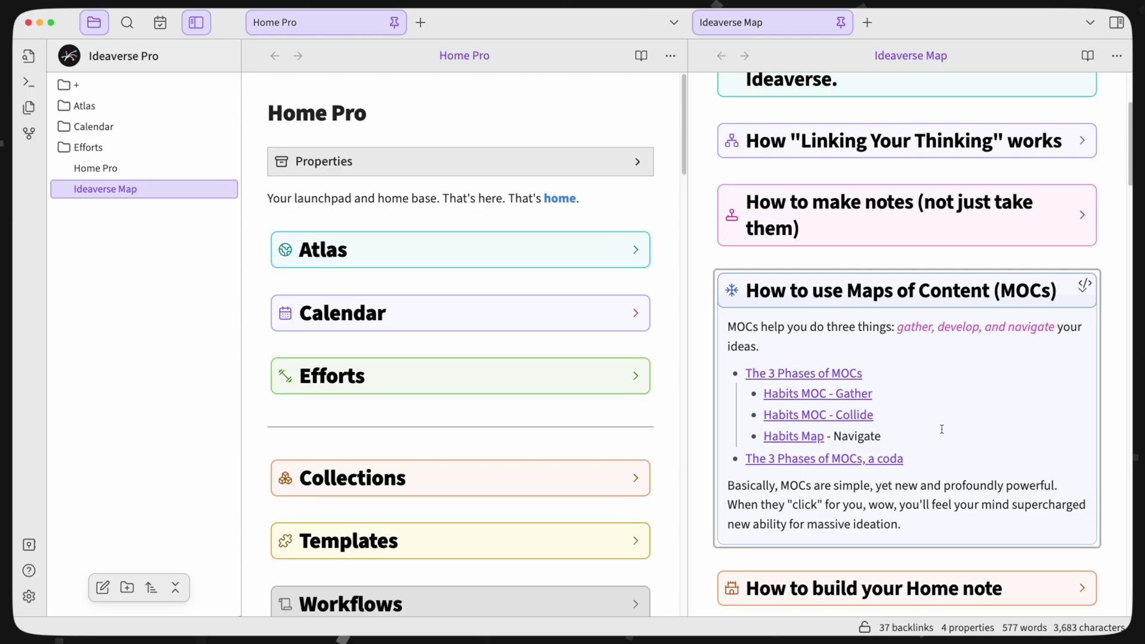
pyautogui.scroll(-1, 938, 401)
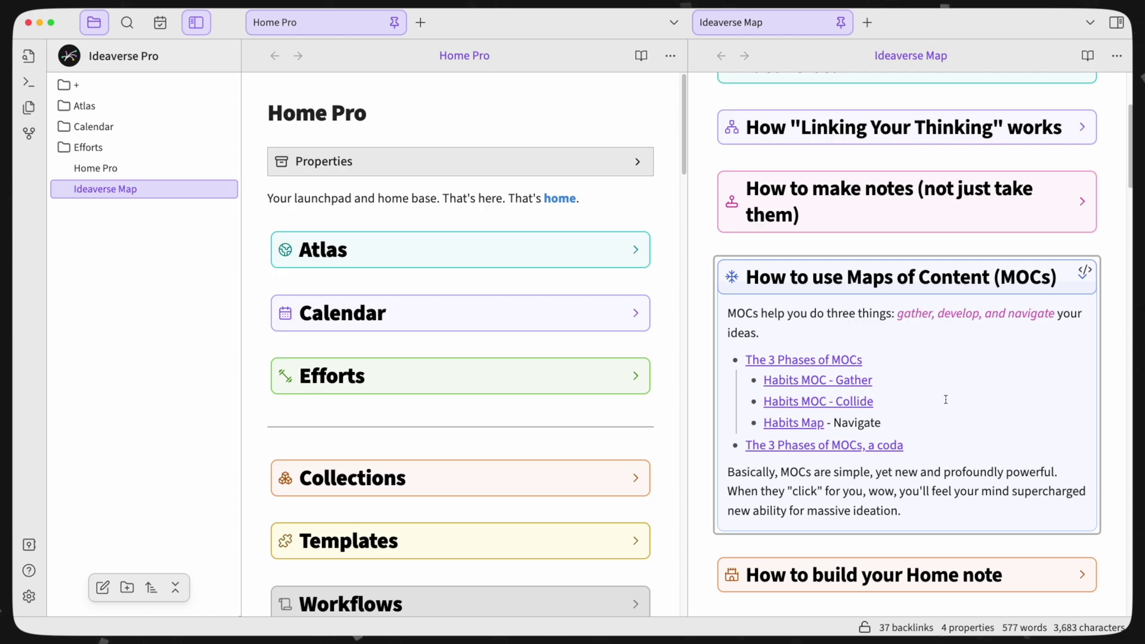
pyautogui.moveTo(907, 201)
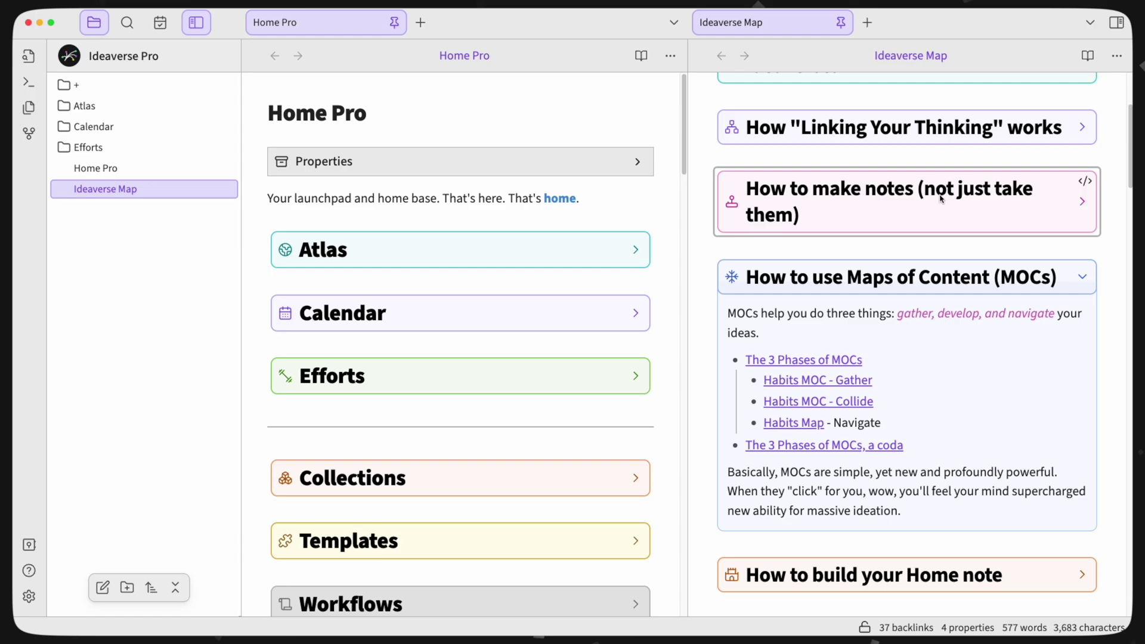
pyautogui.click(796, 188)
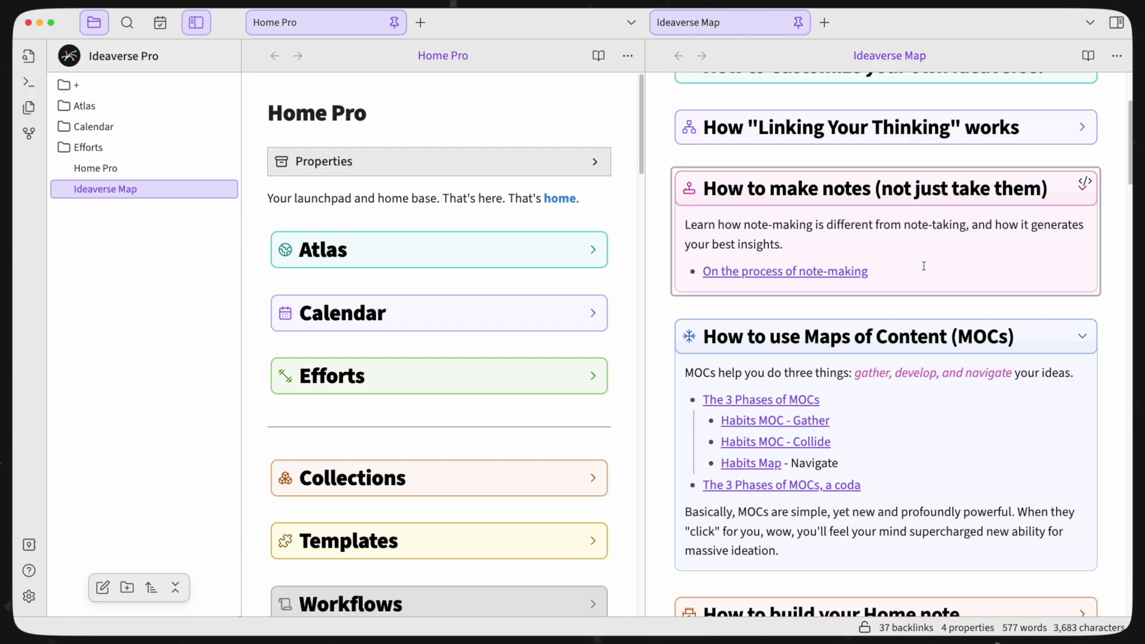
pyautogui.scroll(-2, 895, 296)
pyautogui.scroll(5, 882, 311)
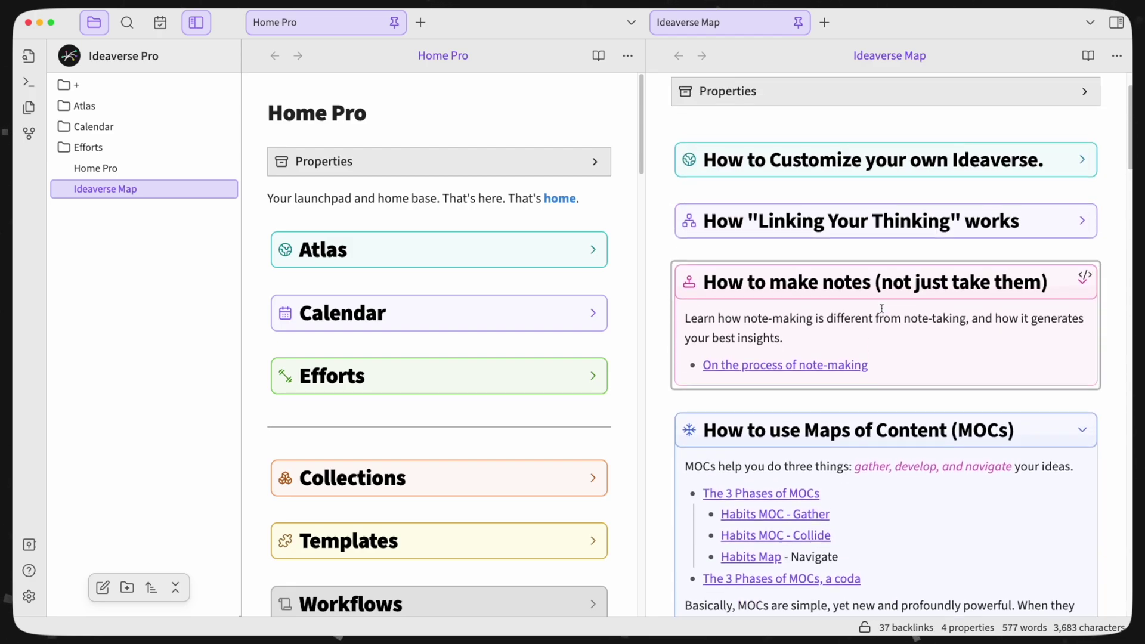
pyautogui.click(884, 224)
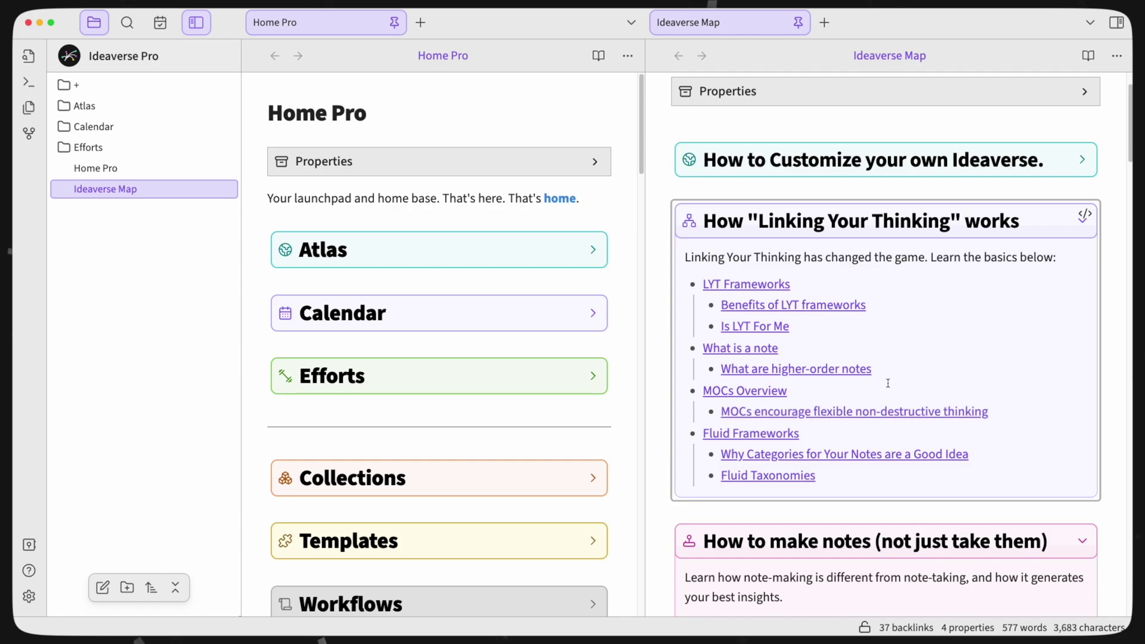
pyautogui.click(816, 224)
pyautogui.click(798, 23)
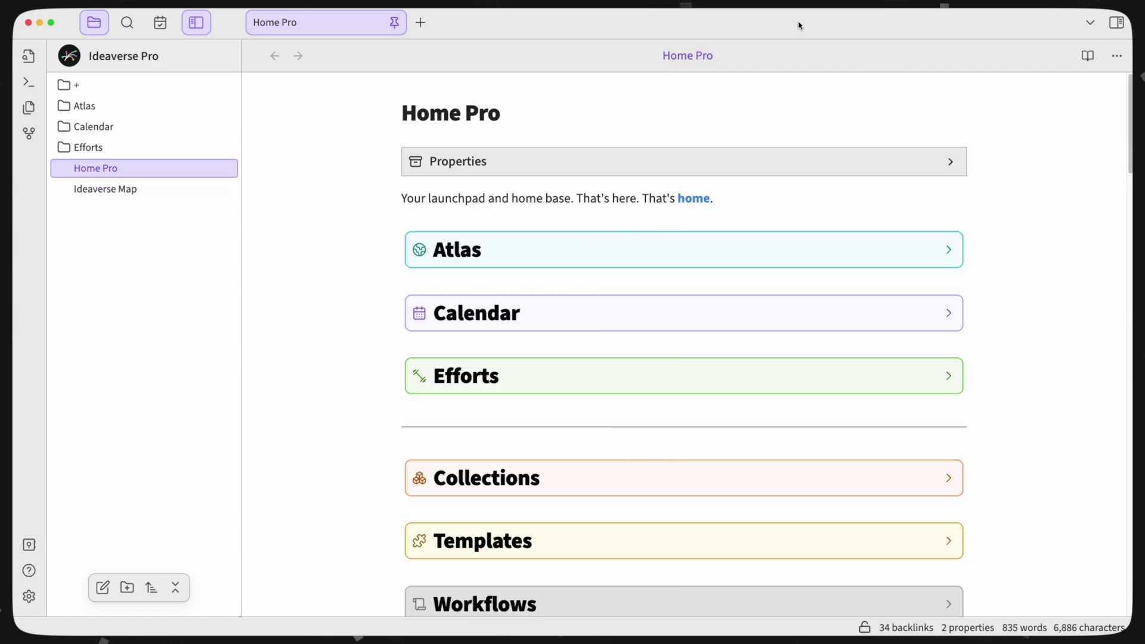